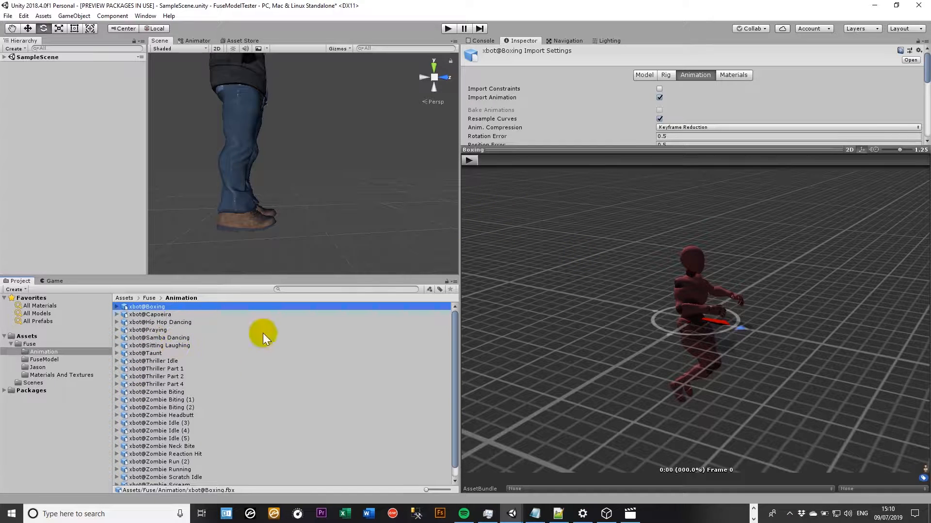
# Preview the xbot@Boxing animation clip and look through the files in the Animation folder.
pyautogui.moveTo(652, 324); pyautogui.dragTo(547, 253)
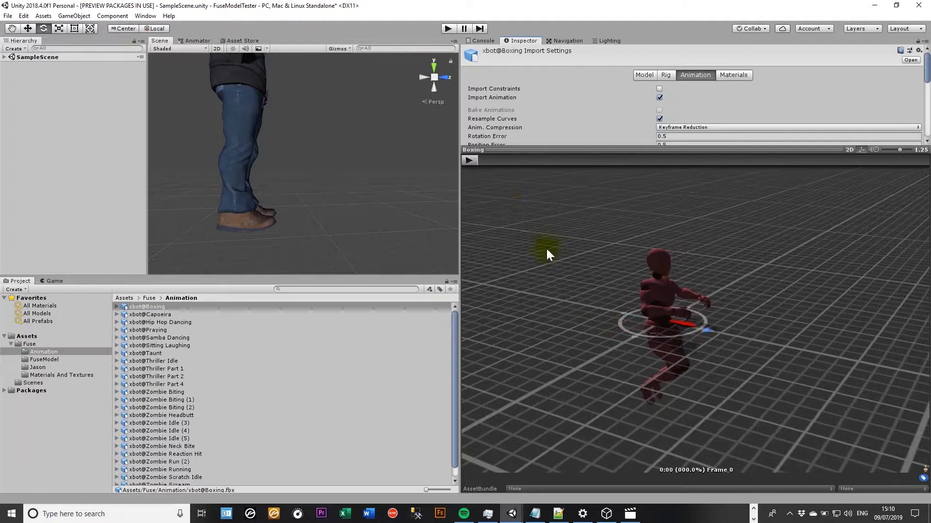
pyautogui.click(471, 162)
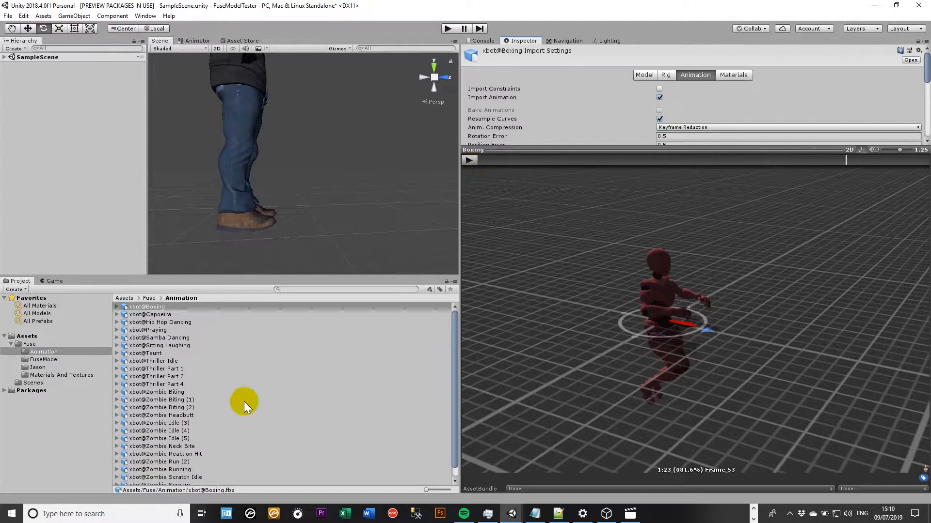
pyautogui.scroll(-1, 209, 420)
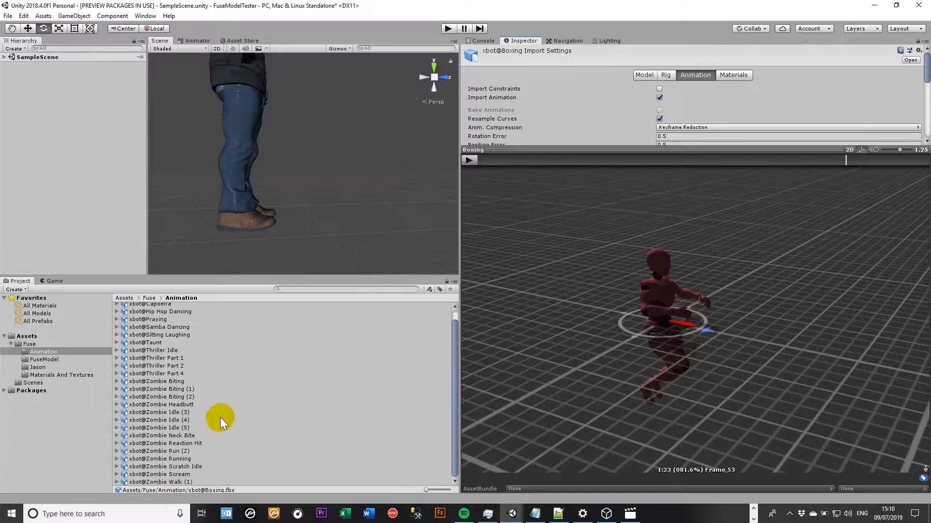
pyautogui.scroll(1, 218, 422)
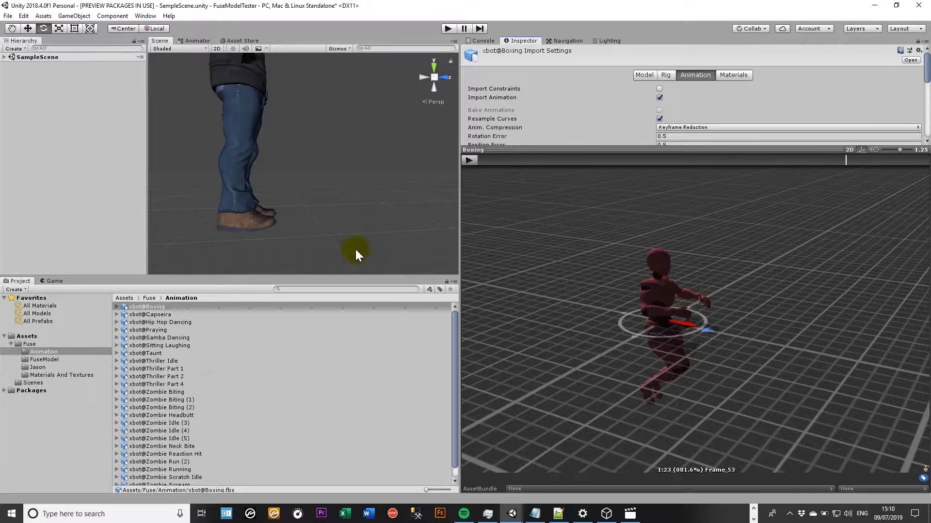
# Set the rig's Animation Type to Humanoid for all files from xbot@Boxing through xbot@Zombie Walk (1).
pyautogui.click(665, 76)
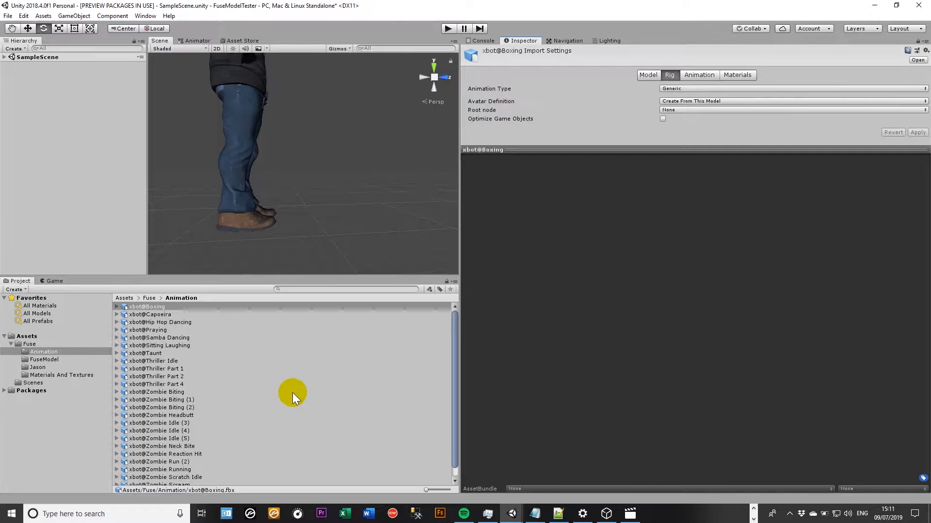
pyautogui.scroll(-1, 290, 385)
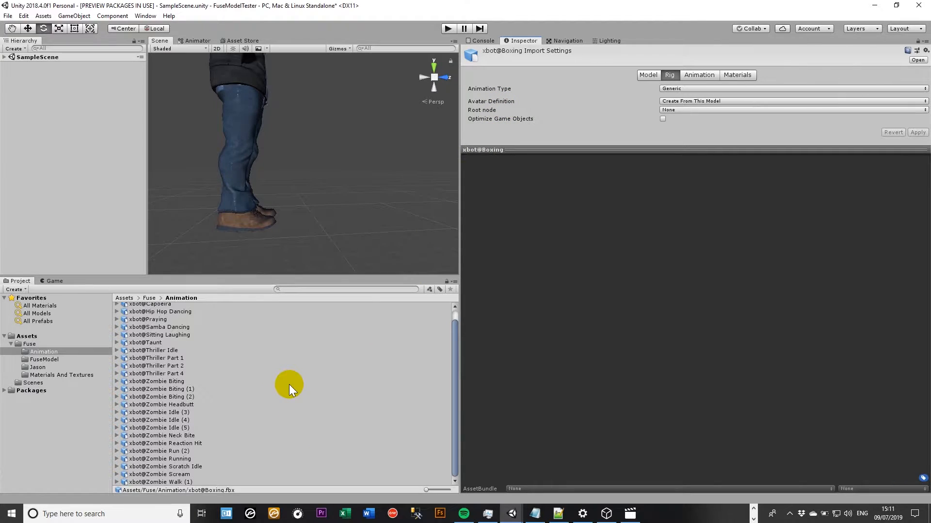
pyautogui.scroll(1, 302, 401)
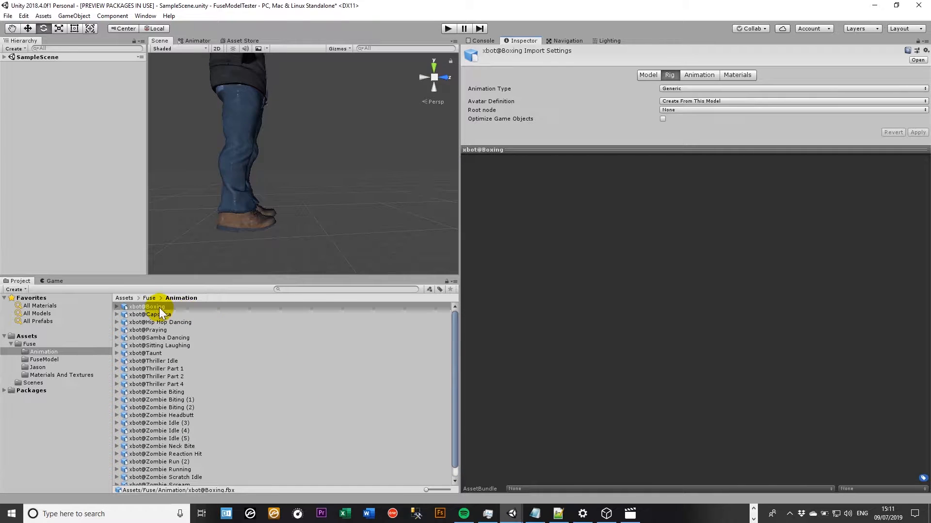
pyautogui.scroll(-1, 164, 339)
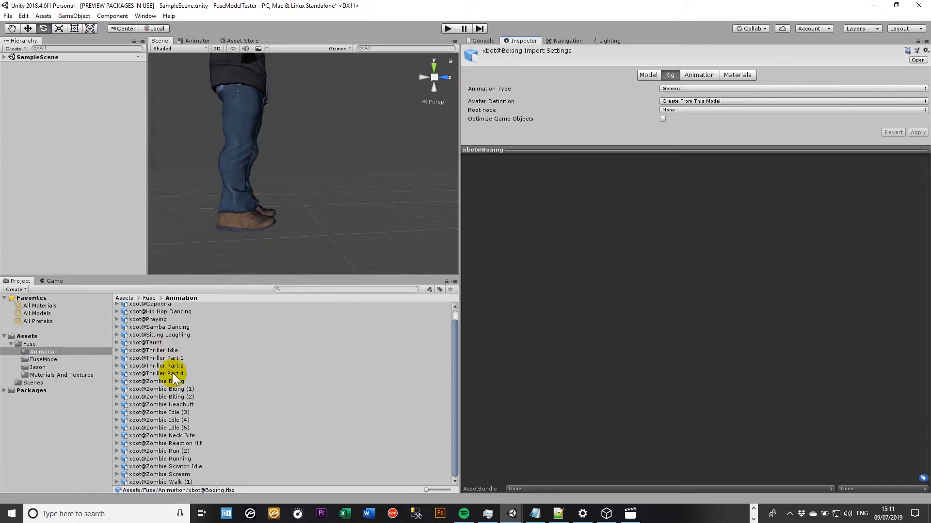
pyautogui.keyDown('shift'); pyautogui.click(168, 481); pyautogui.keyUp('shift')
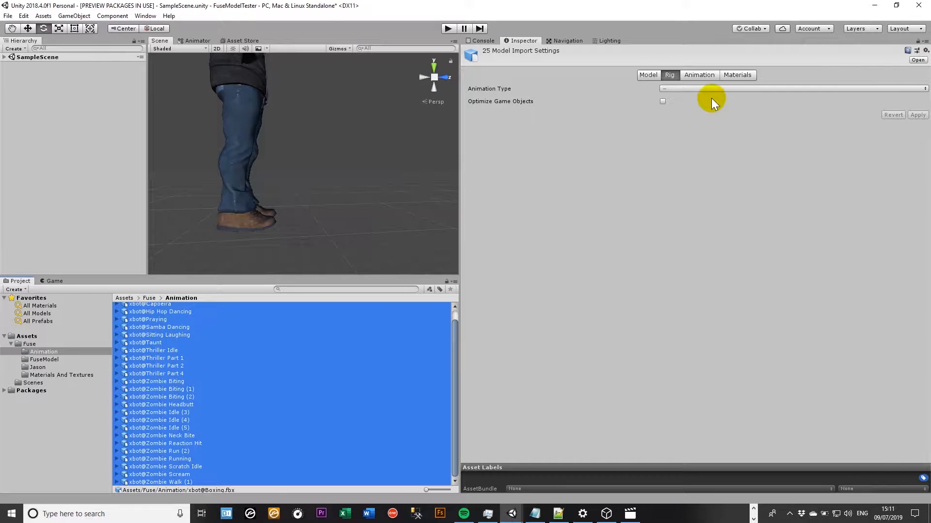
pyautogui.click(737, 89)
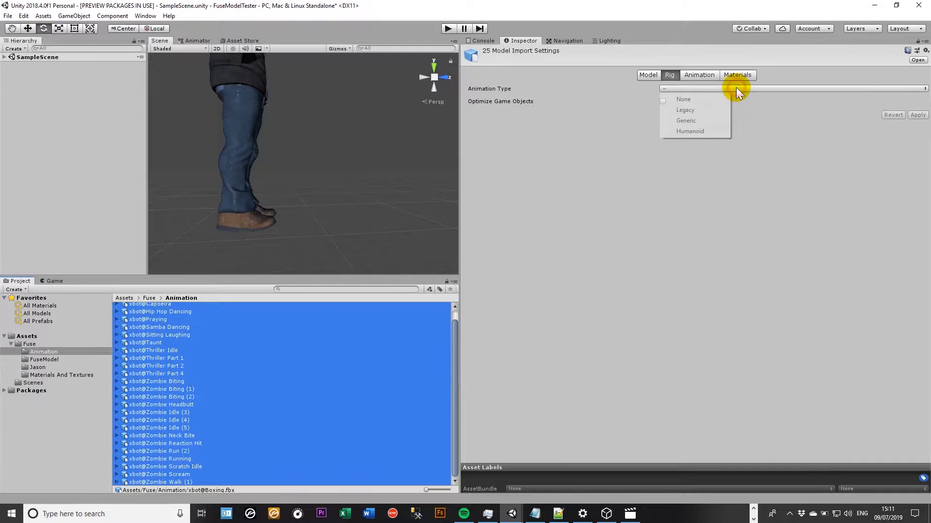
pyautogui.click(701, 129)
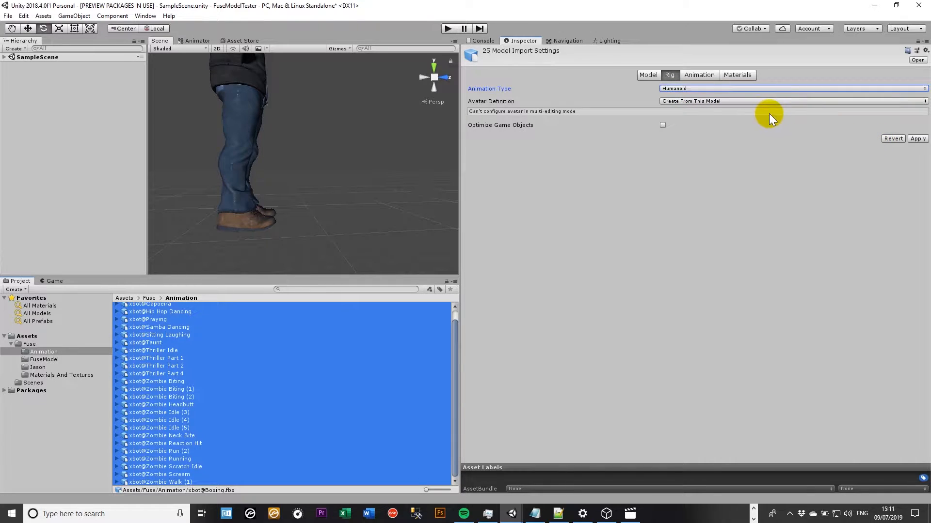
# Set the selected files' Avatar Definition to Copy From Other Avatar with xbotAvatar as source, and apply the rig settings.
pyautogui.click(741, 101)
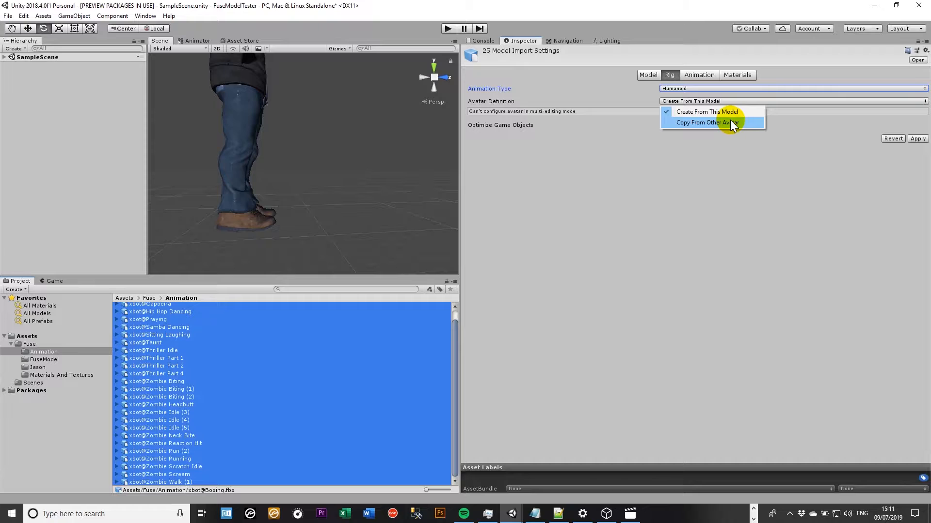
pyautogui.click(730, 122)
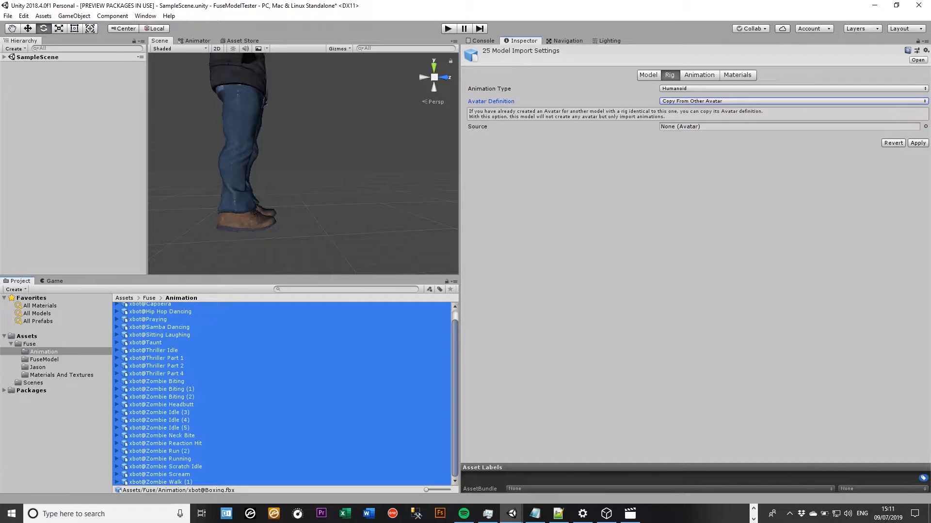
pyautogui.click(925, 127)
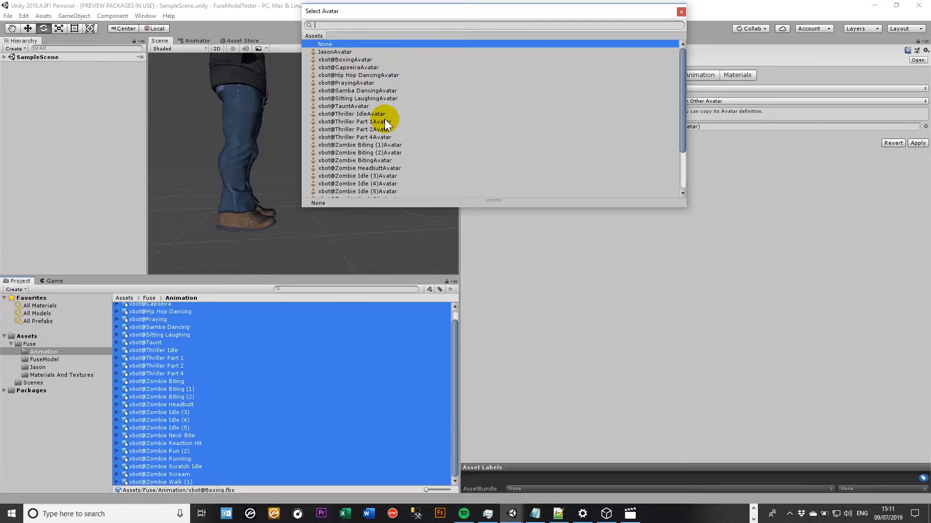
pyautogui.scroll(-3, 385, 120)
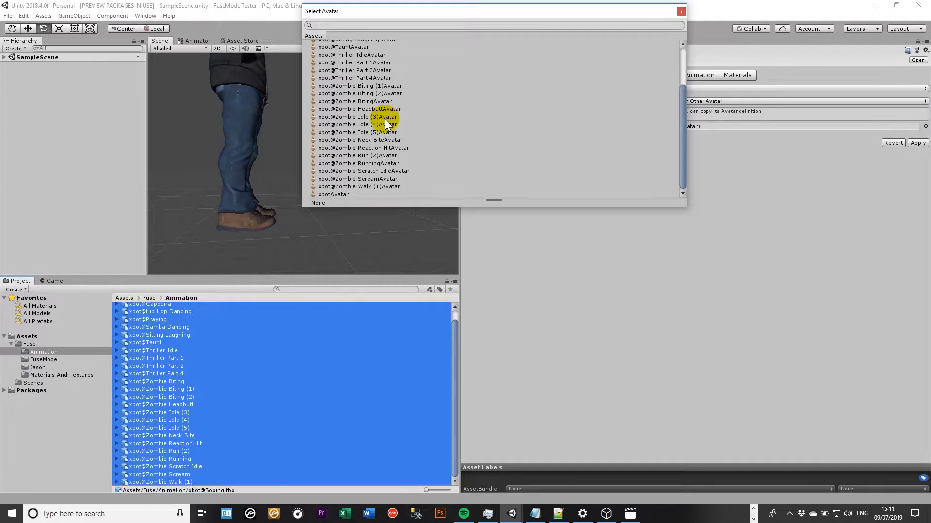
pyautogui.click(341, 194)
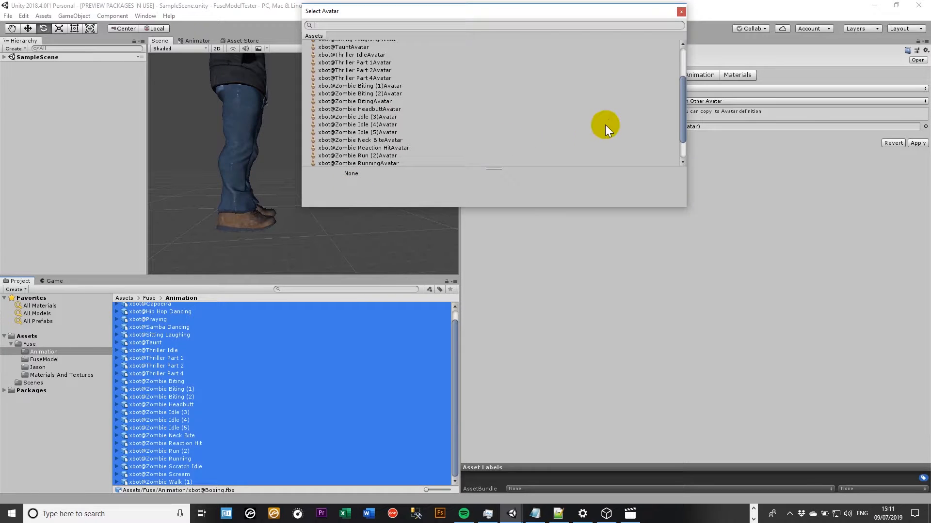
pyautogui.click(684, 165)
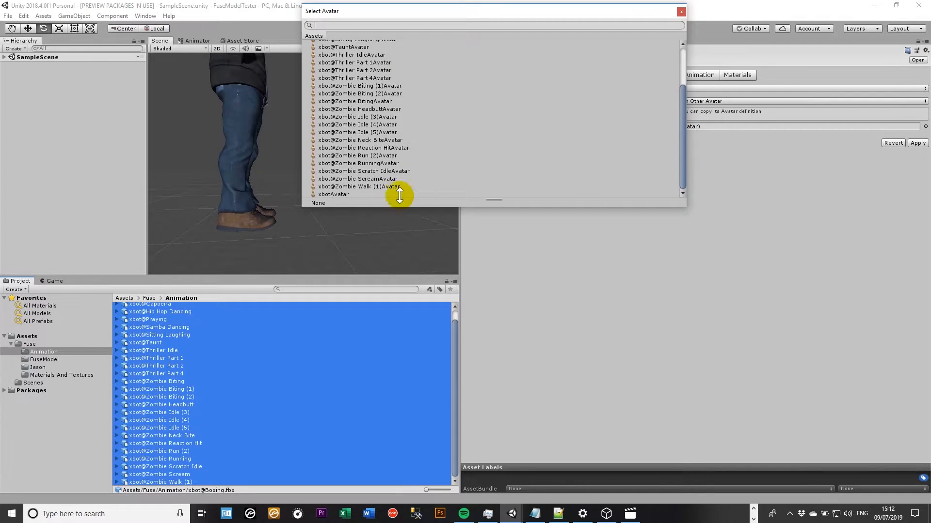
pyautogui.write('xbotAv')
pyautogui.doubleClick(328, 52)
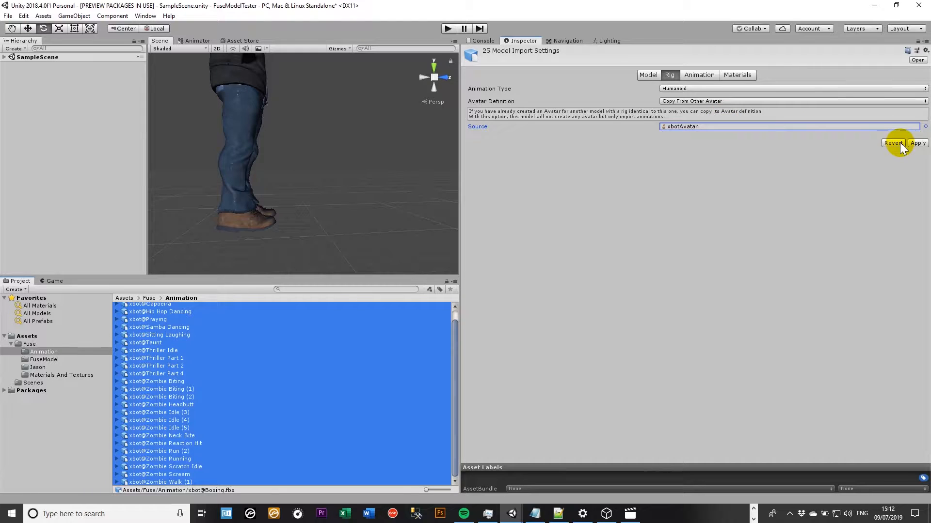
pyautogui.click(918, 144)
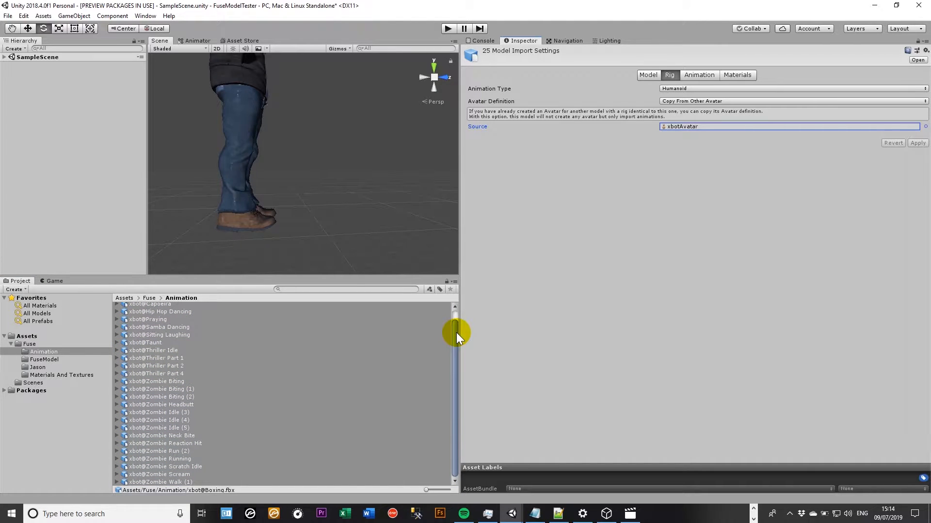
# Check the rig settings of xbot@Thriller Idle and play its animation preview.
pyautogui.moveTo(453, 334); pyautogui.dragTo(455, 321)
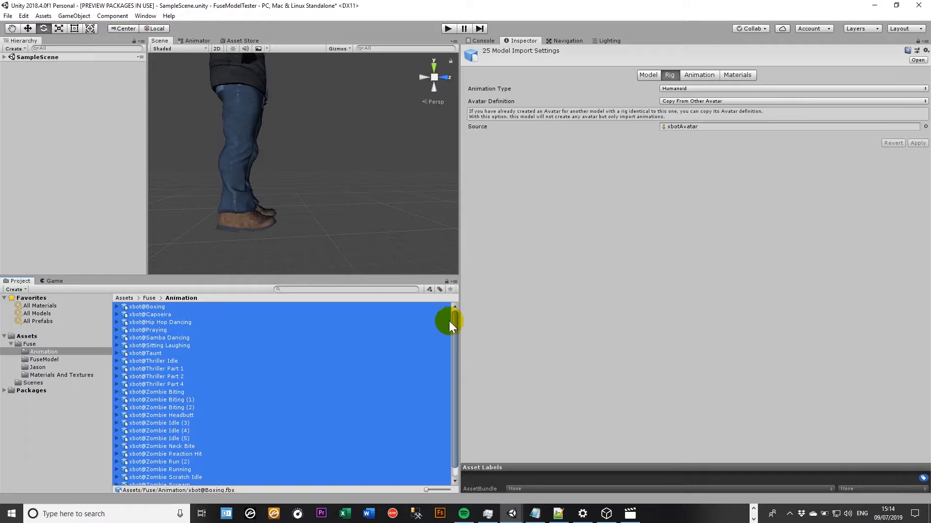
pyautogui.click(291, 362)
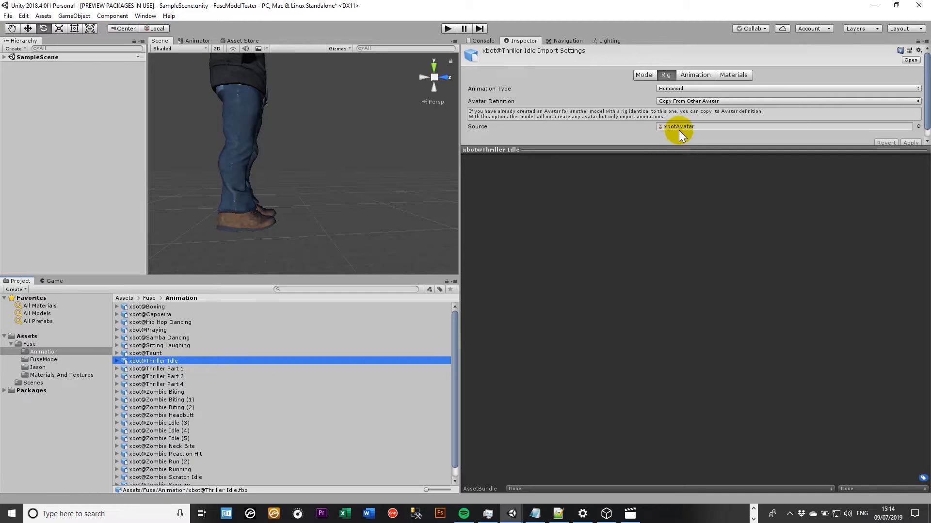
pyautogui.click(700, 76)
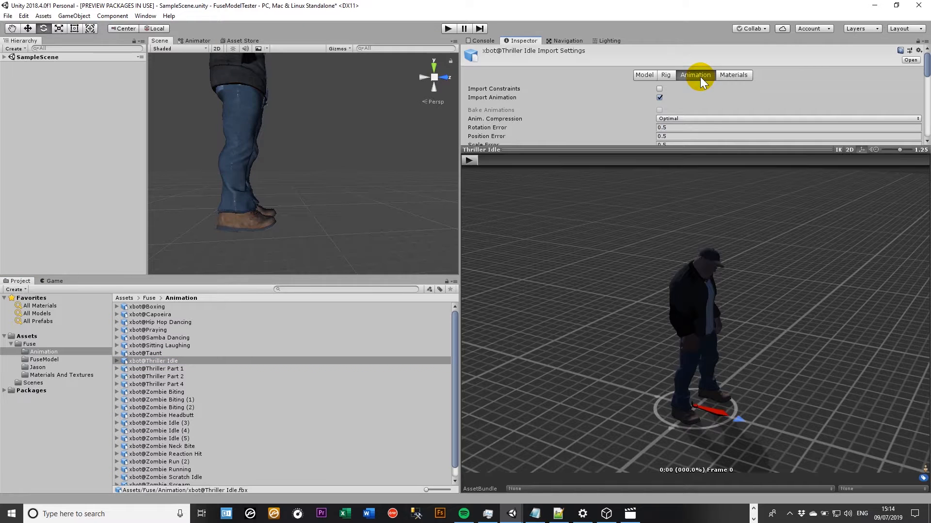
pyautogui.click(474, 161)
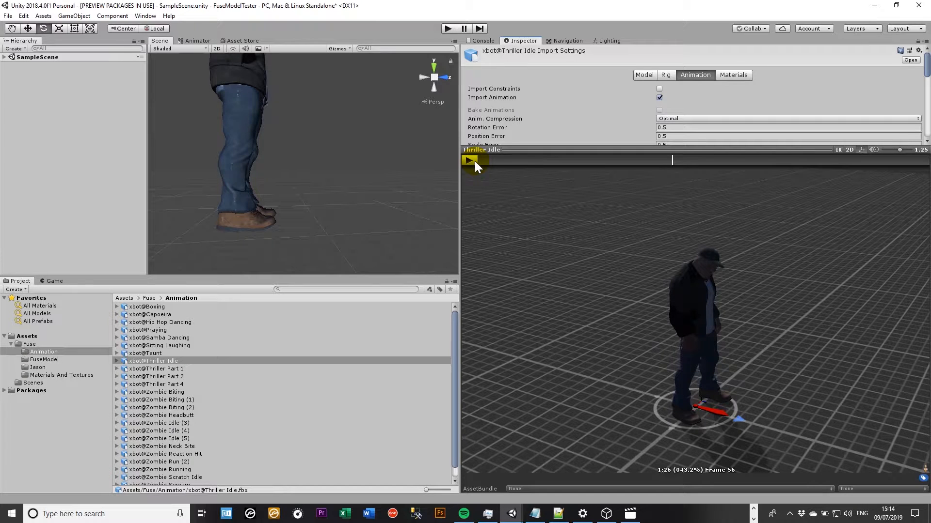
# Play the xbot@Zombie Biting animation preview and bring the whole character into the scene view.
pyautogui.click(176, 391)
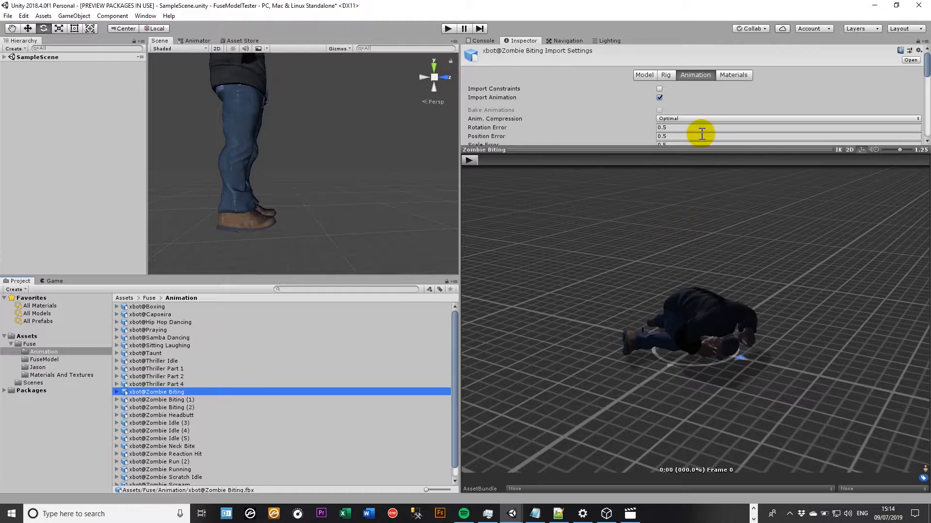
pyautogui.click(469, 161)
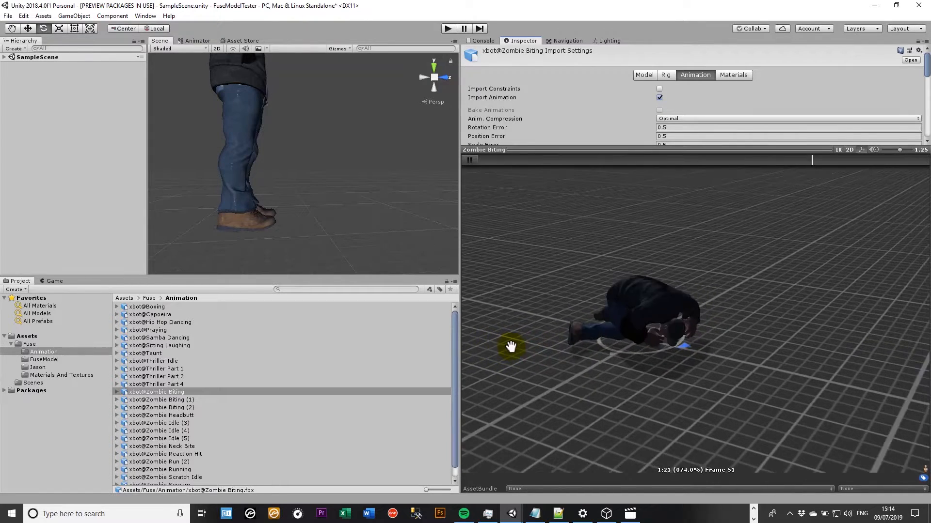
pyautogui.keyDown('alt'); pyautogui.moveTo(320, 198); pyautogui.dragTo(264, 221); pyautogui.keyUp('alt')
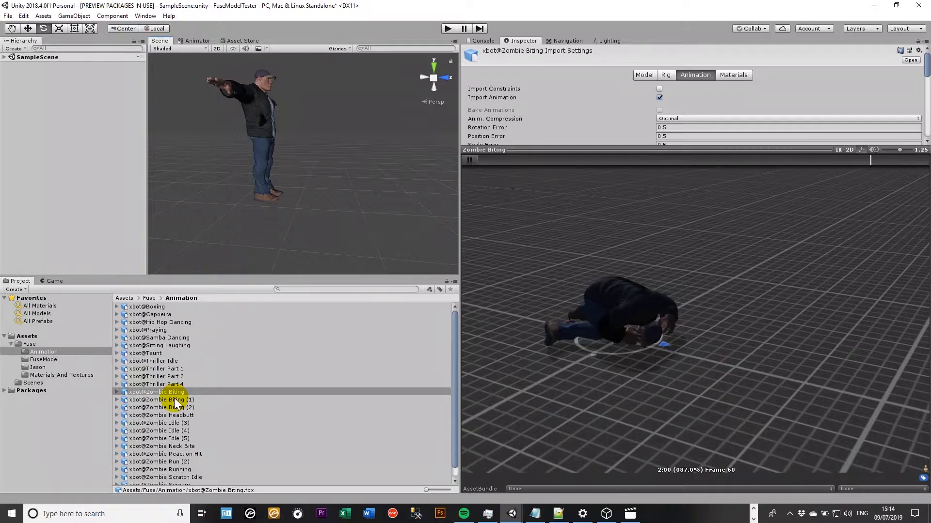
# Play the xbot@Zombie Biting (2) animation and examine the character's movement up close.
pyautogui.click(174, 406)
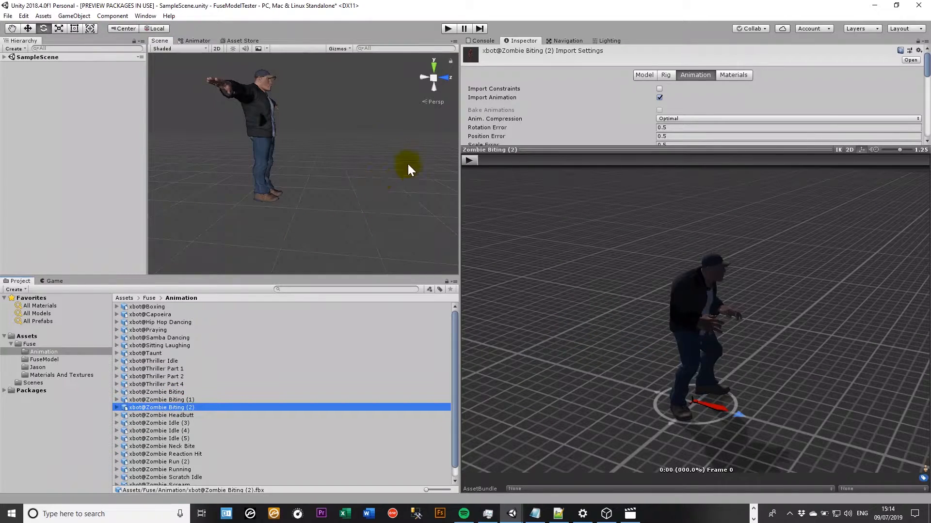
pyautogui.click(469, 160)
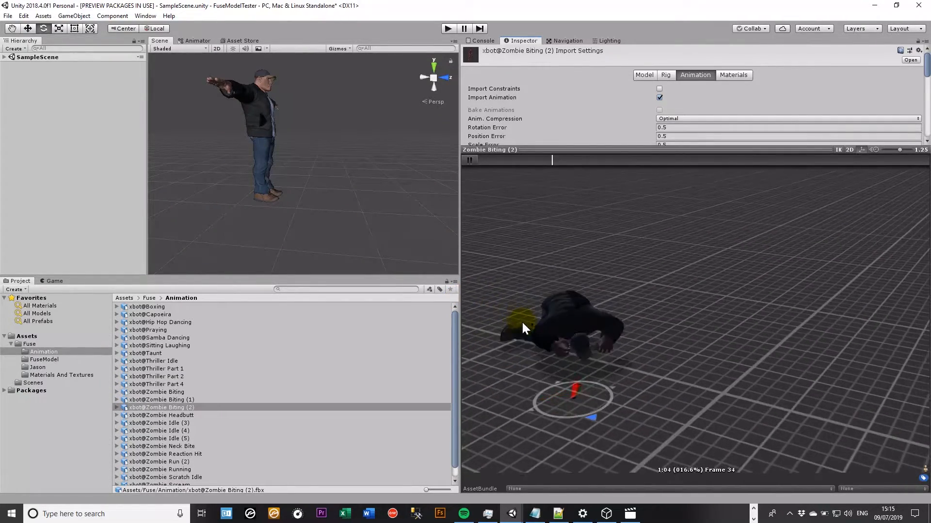
pyautogui.moveTo(520, 321); pyautogui.dragTo(494, 329)
pyautogui.scroll(5, 493, 329)
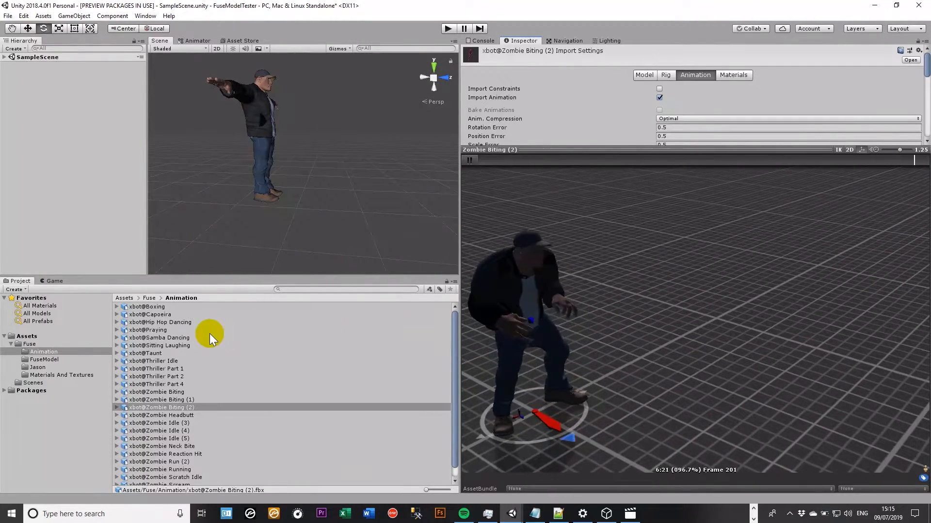
# Open the xbot@Praying animation for preview.
pyautogui.click(208, 330)
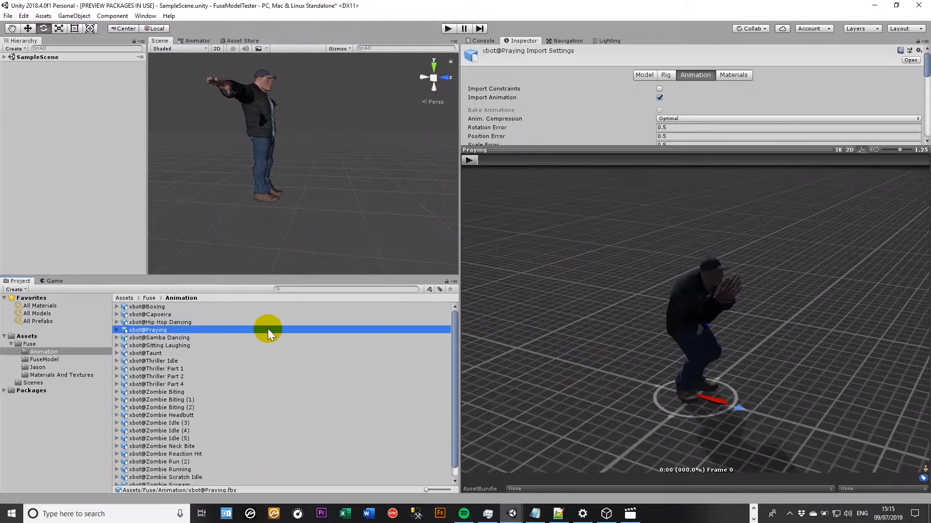